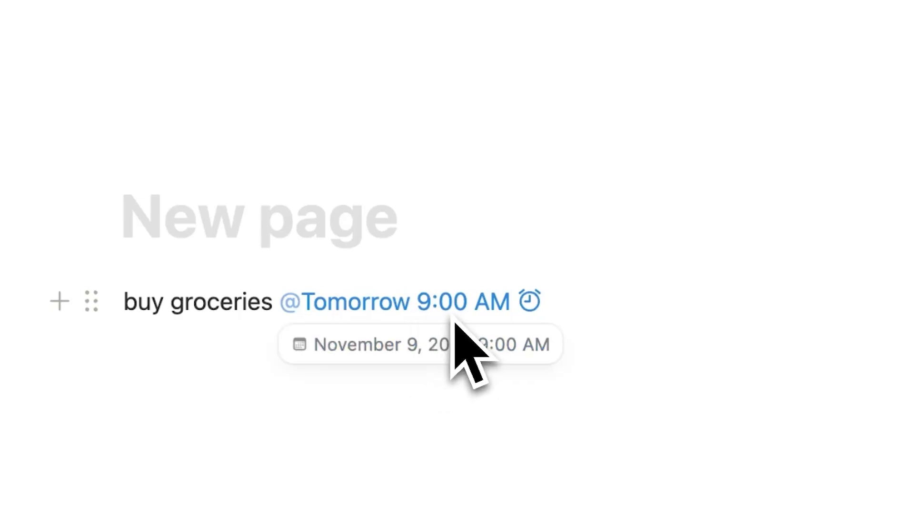
Step: Change the groceries reminder time from 9:00 AM to 6:00 AM tomorrow
click(426, 313)
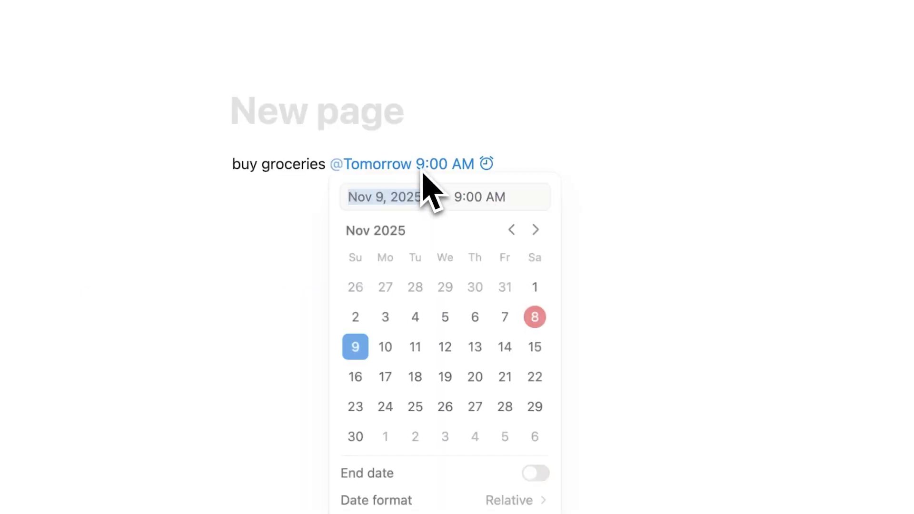
click(459, 198)
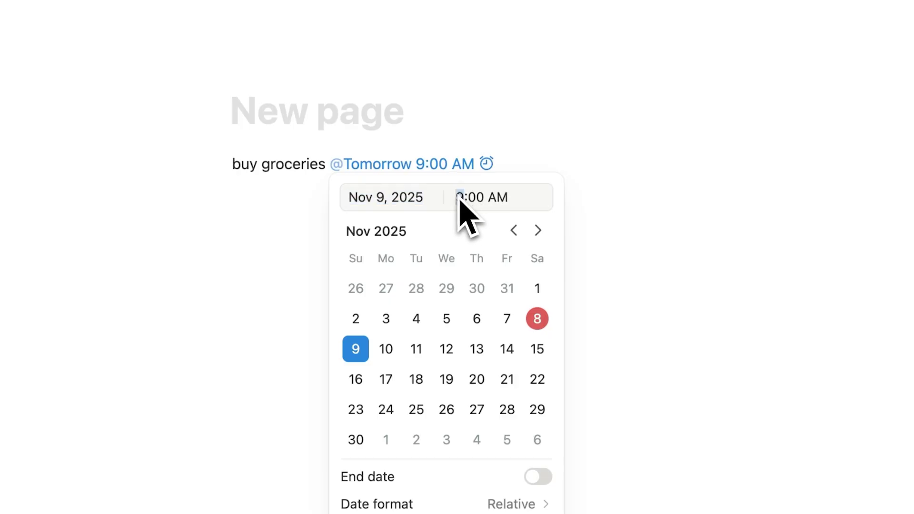
text(6)
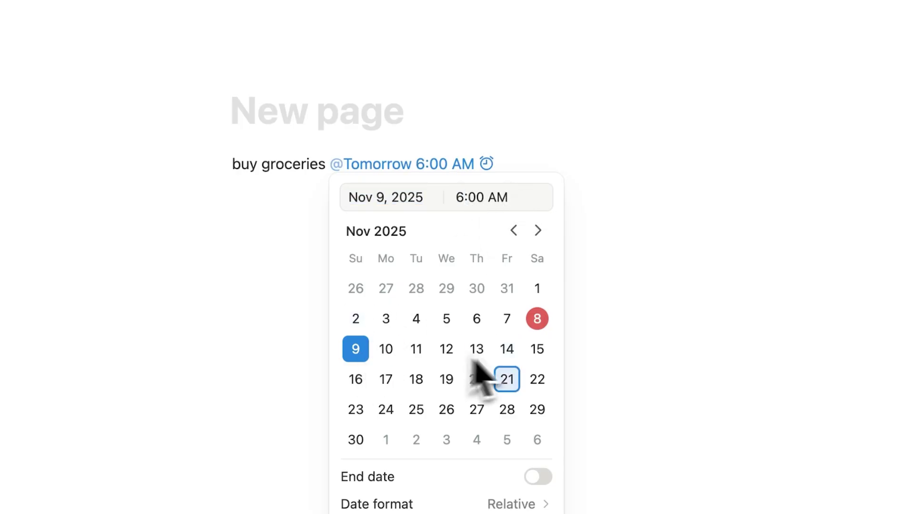
Step: Page through the reminder calendar's months and return to November 2025
click(538, 231)
click(539, 231)
click(538, 231)
click(538, 231)
click(514, 231)
click(514, 232)
click(514, 231)
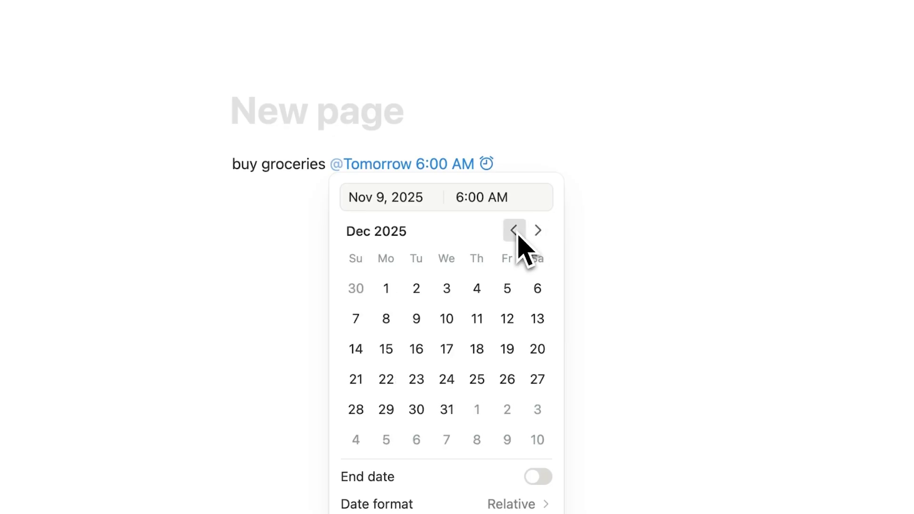
click(514, 231)
click(514, 231)
click(514, 232)
click(538, 231)
click(537, 231)
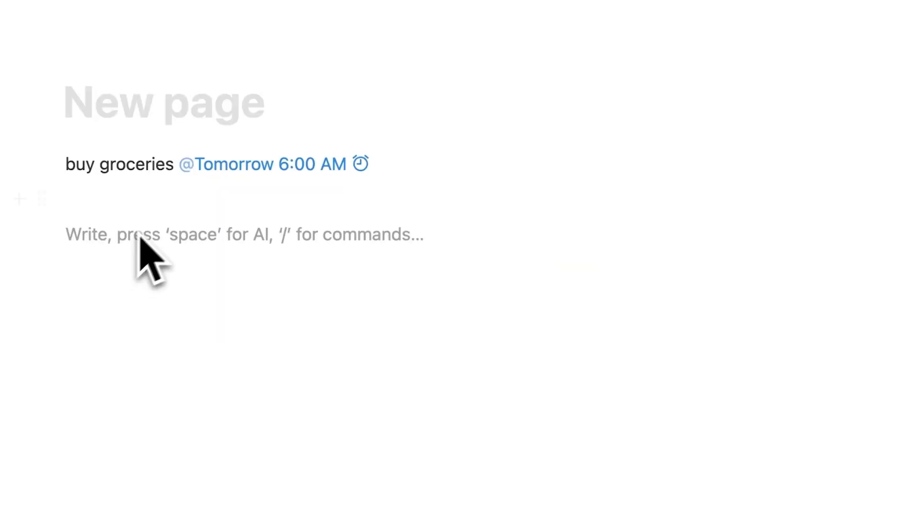
Step: Insert a table database with a new empty data source below the reminder, titled Tasks
click(136, 236)
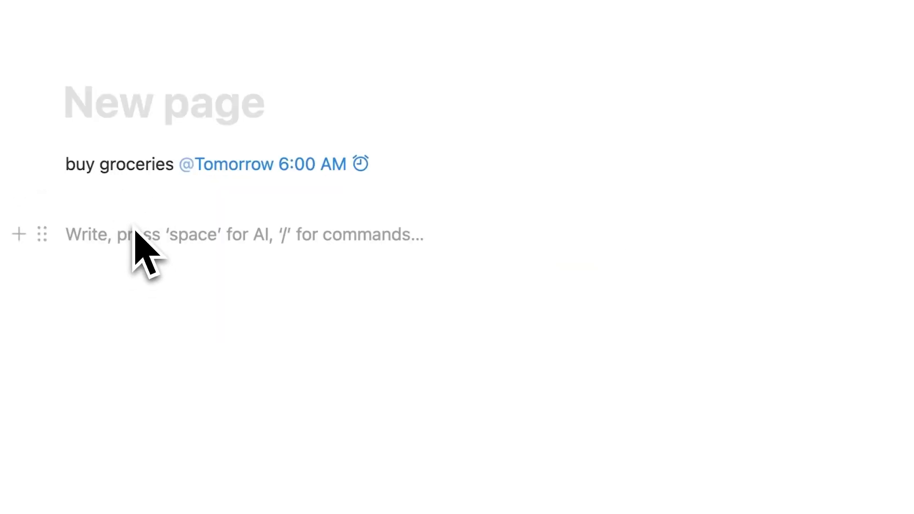
text(/database)
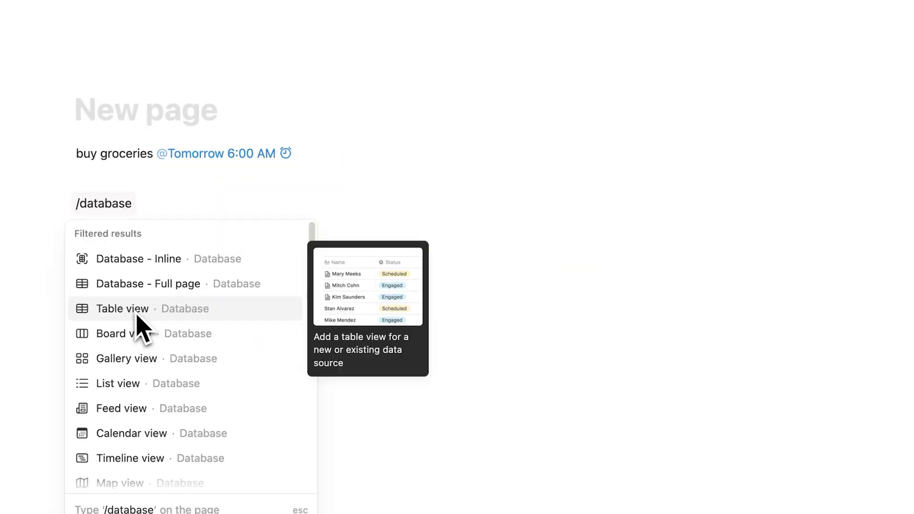
click(139, 383)
click(672, 308)
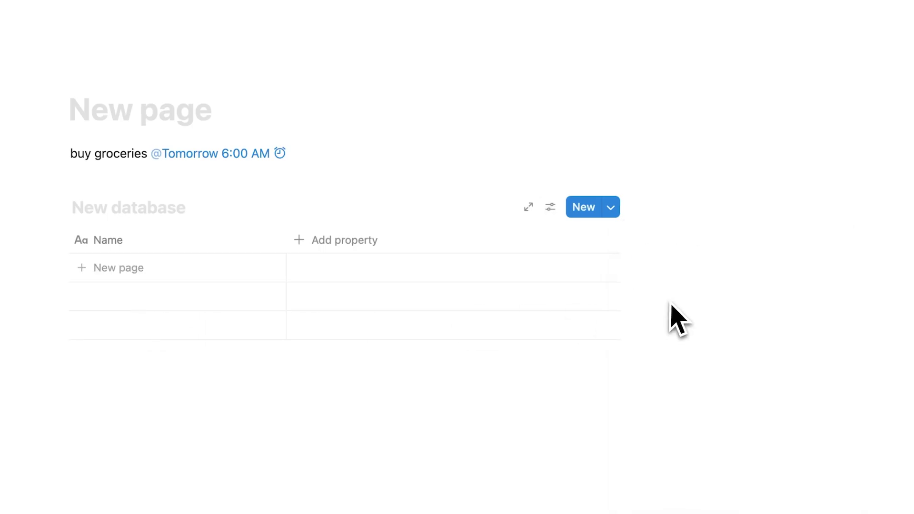
click(162, 209)
text(Tasks)
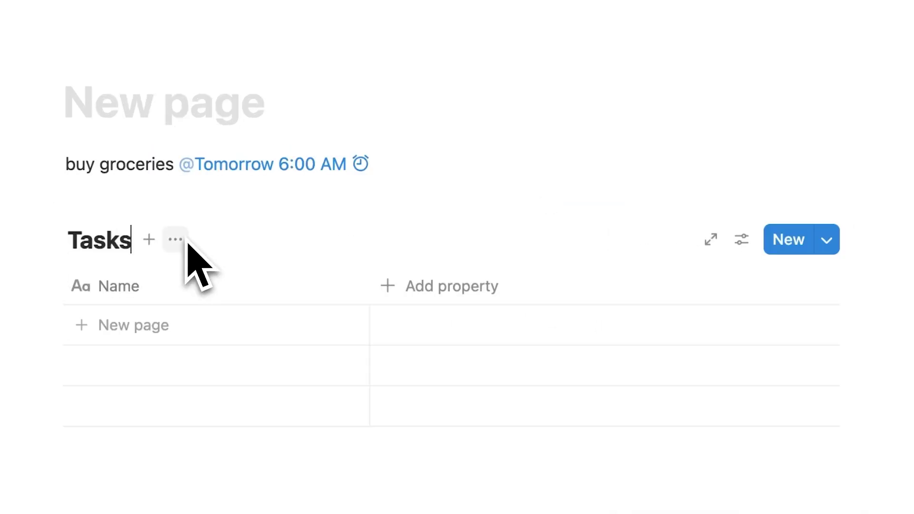
Step: Add a Doctors row and a Date property to the Tasks table
click(145, 333)
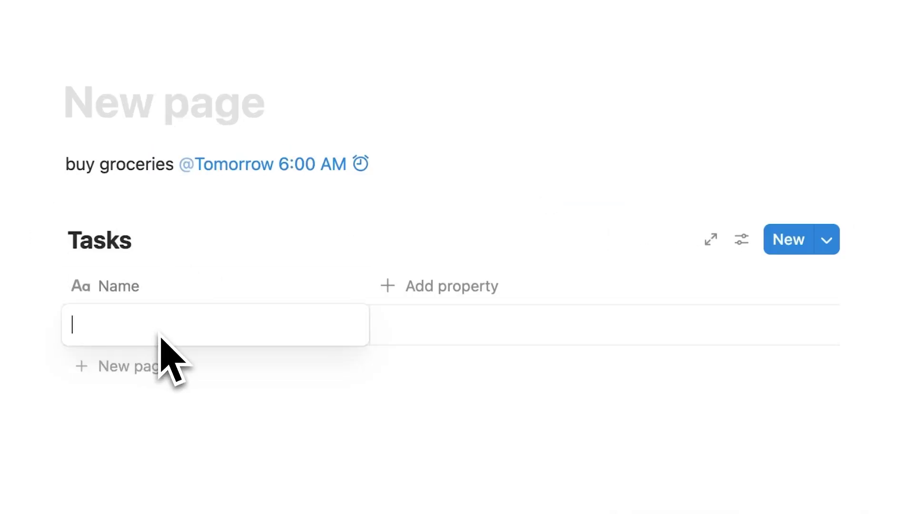
text(Doctors)
key(Return)
click(218, 454)
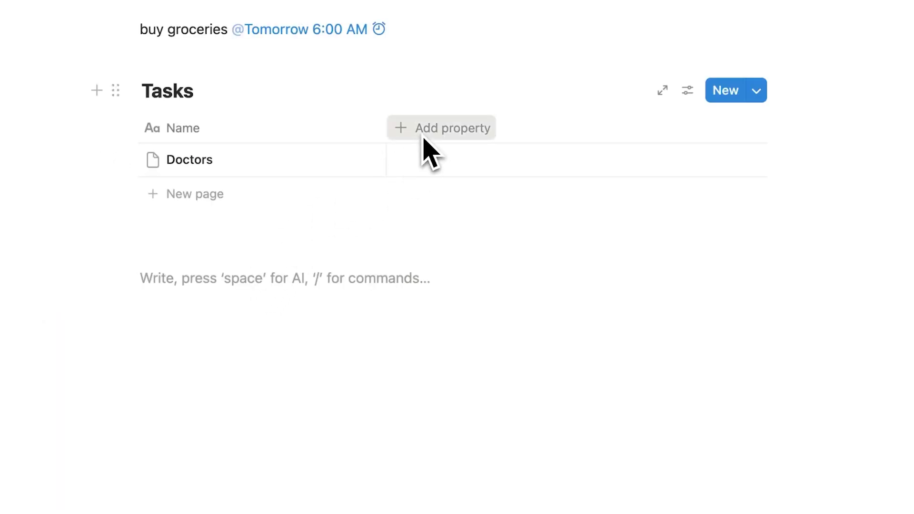
click(423, 136)
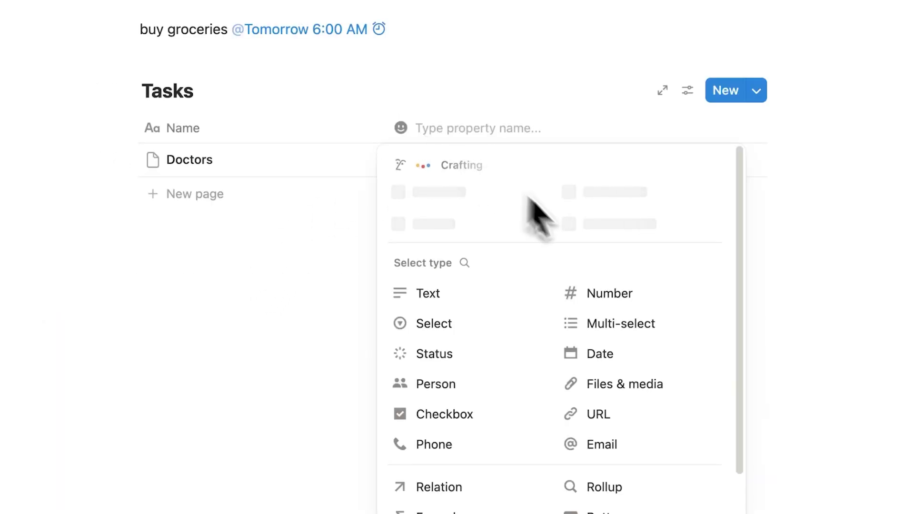
click(627, 360)
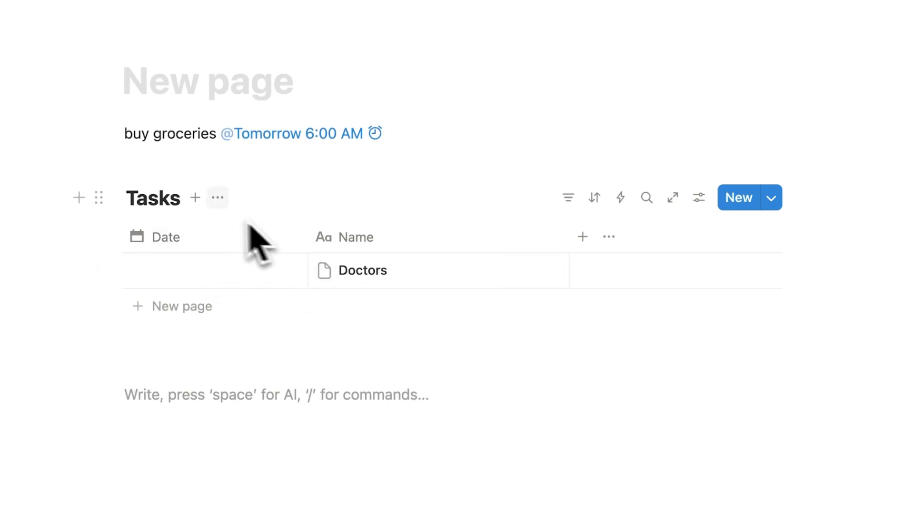
Step: Add a Calendar view to Tasks alongside the Table view
click(196, 200)
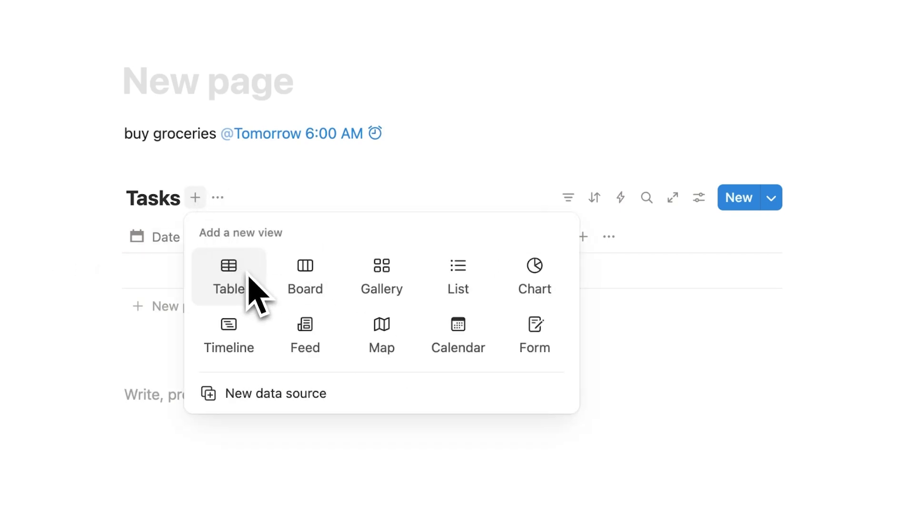
click(91, 324)
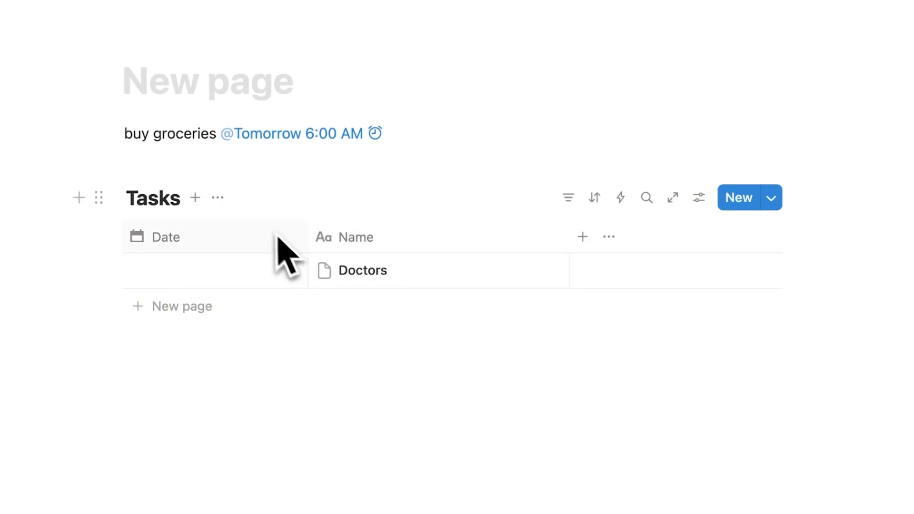
click(195, 198)
click(460, 334)
click(398, 366)
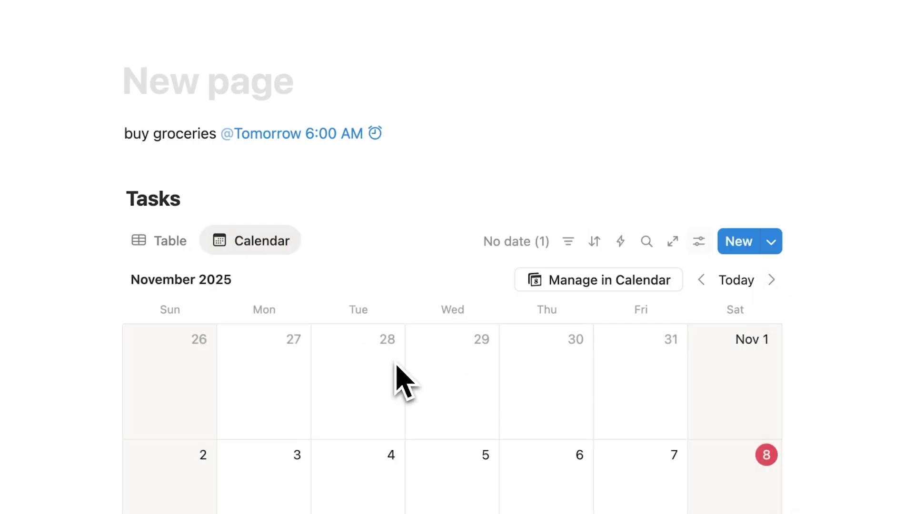
click(174, 245)
click(261, 243)
click(181, 245)
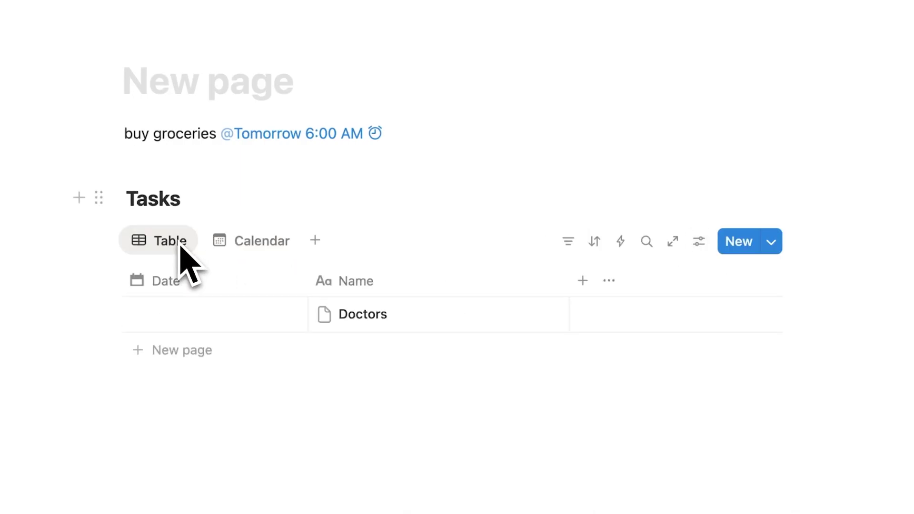
click(237, 245)
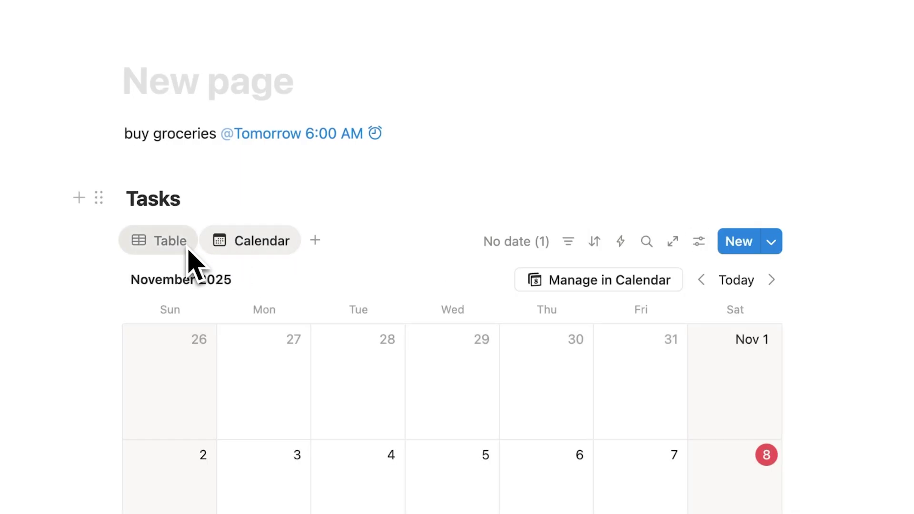
click(184, 246)
Step: Date the Doctors task November 9, 2025 and view it on the calendar
click(228, 324)
key(Right)
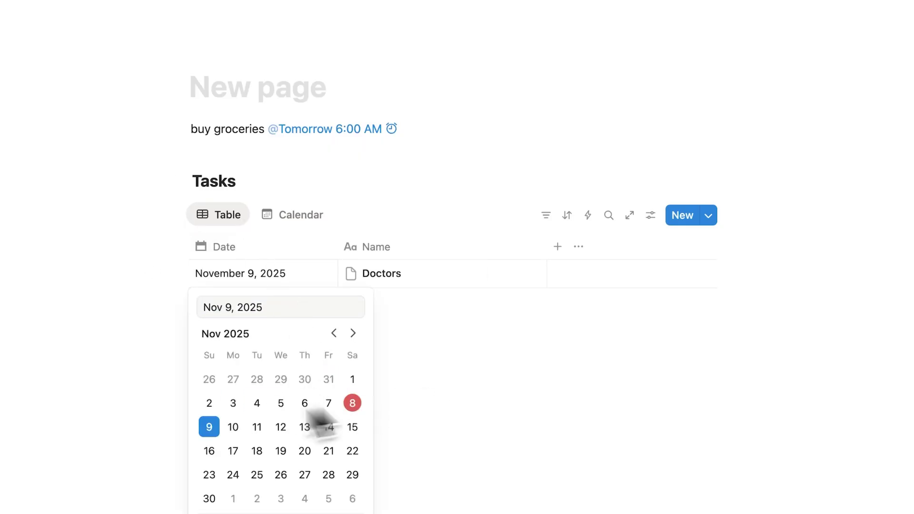
click(466, 377)
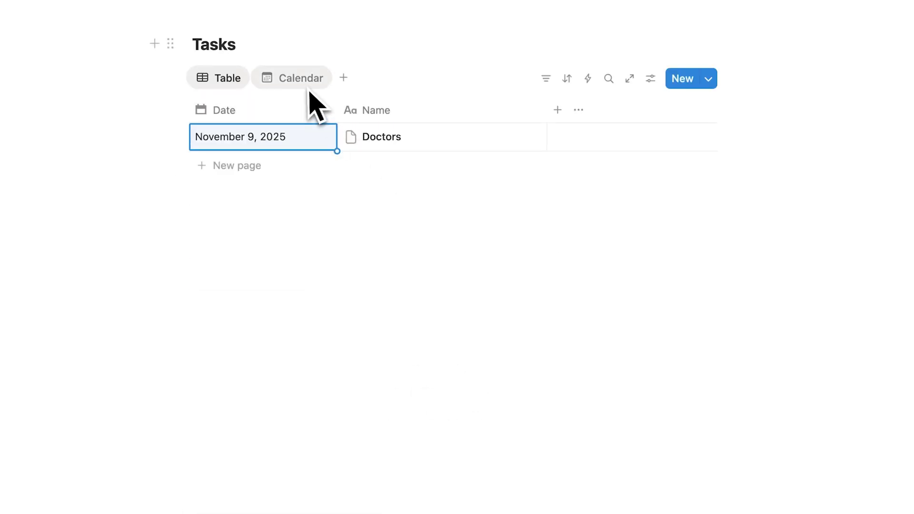
click(305, 216)
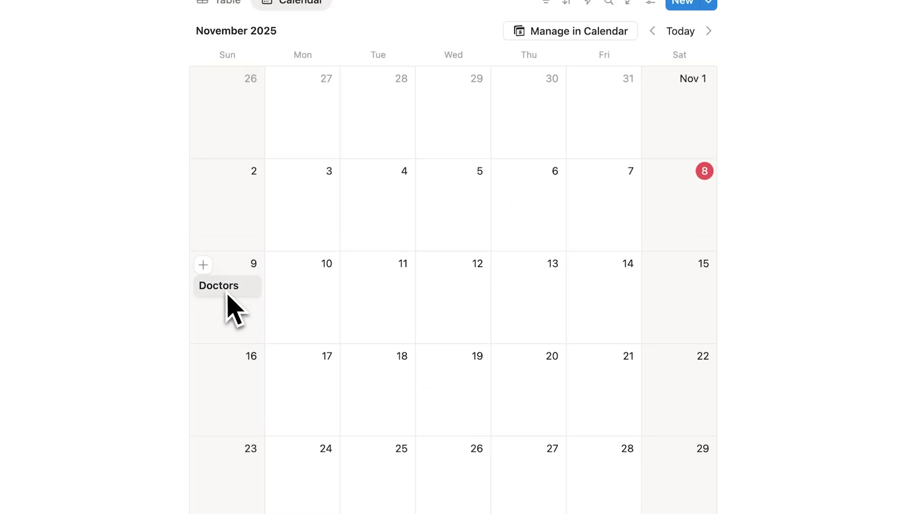
Step: Give the Doctors task a 7:00 AM time on November 9, 2025, then show its Remind options
click(243, 309)
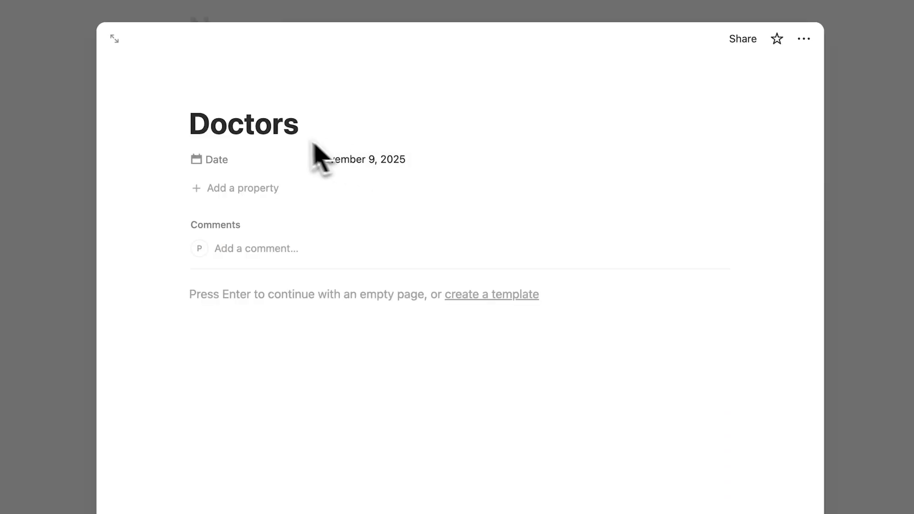
click(349, 161)
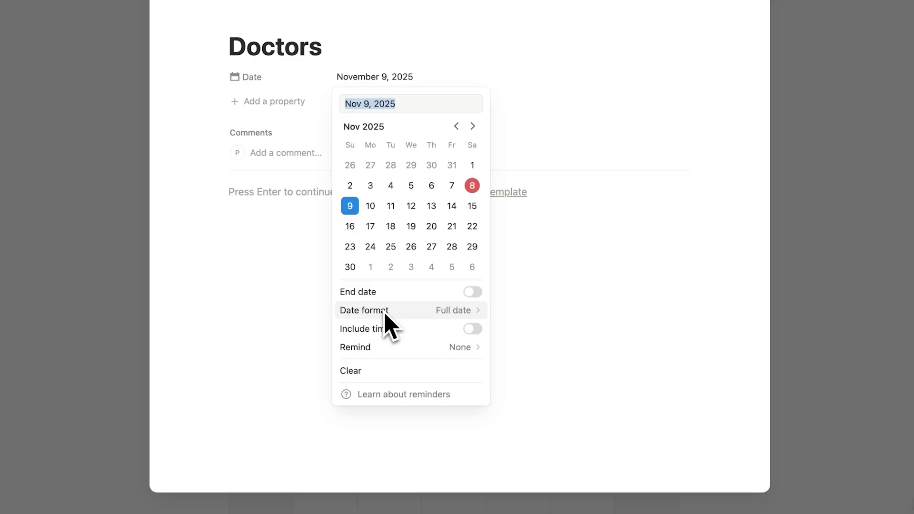
click(472, 329)
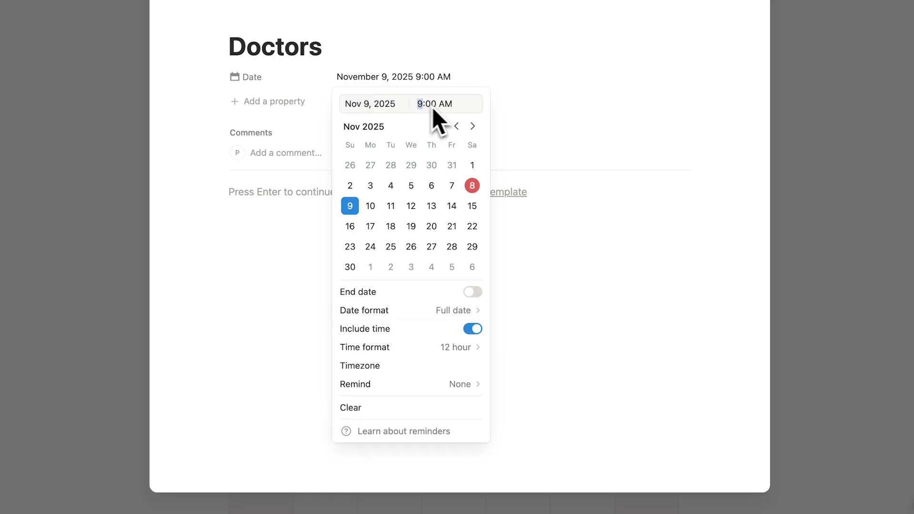
text(7)
key(Return)
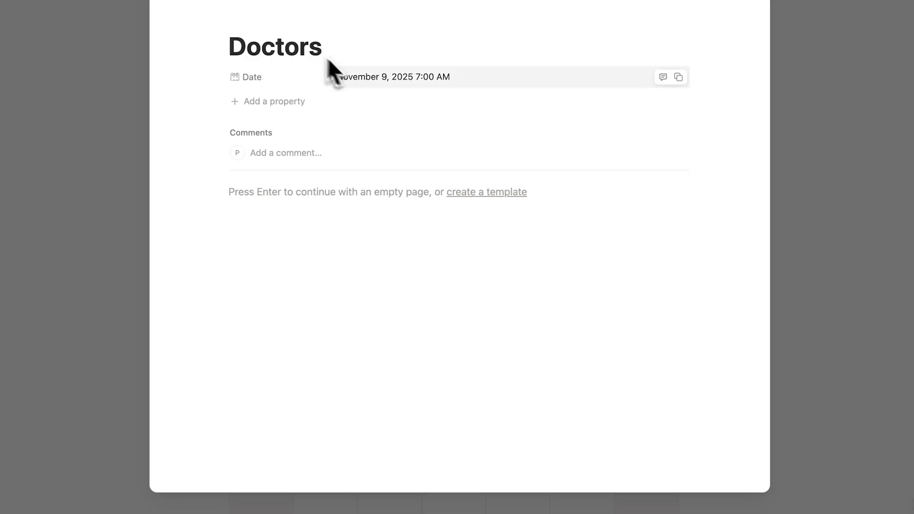
click(433, 79)
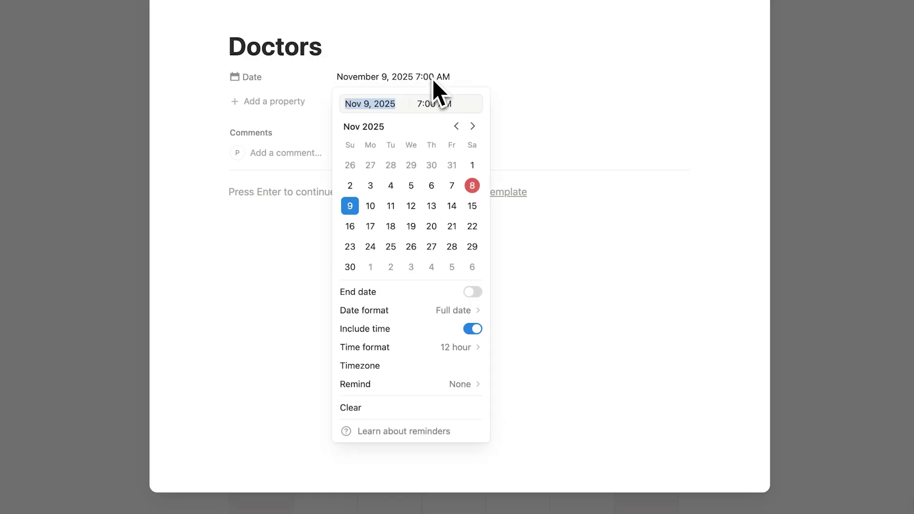
click(404, 388)
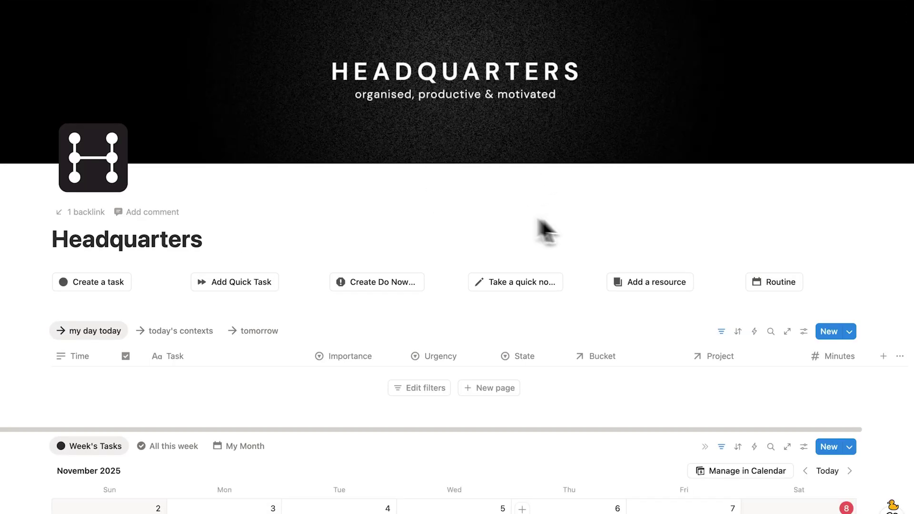
Step: Show the My Task List templates (Habit 1–3, Journal Entry, Weekly and Monthly Review) from the New dropdown
scroll(582, 224, down, 7)
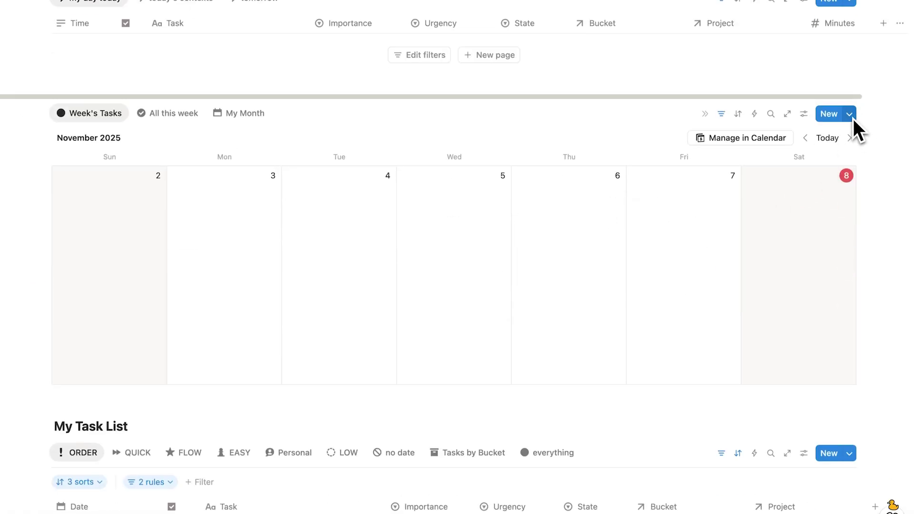
click(851, 118)
scroll(200, 271, up, 2)
scroll(666, 317, down, 4)
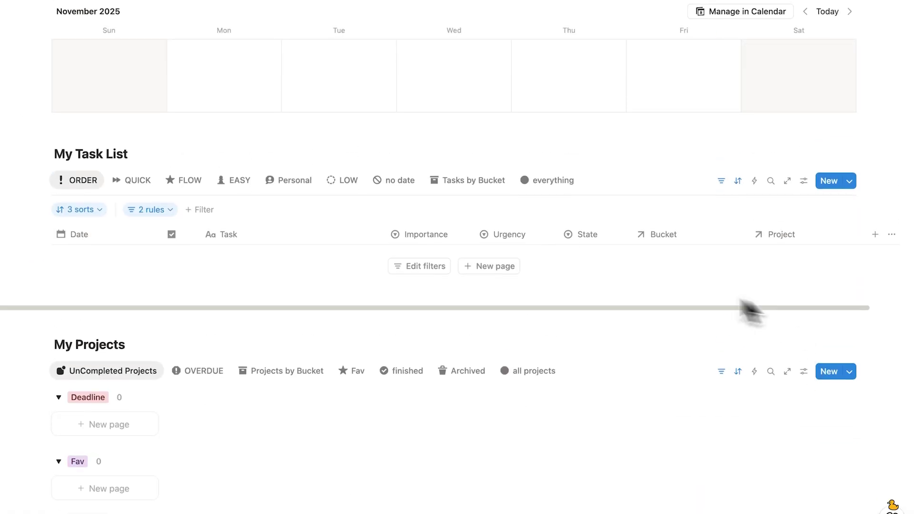
scroll(200, 229, up, 5)
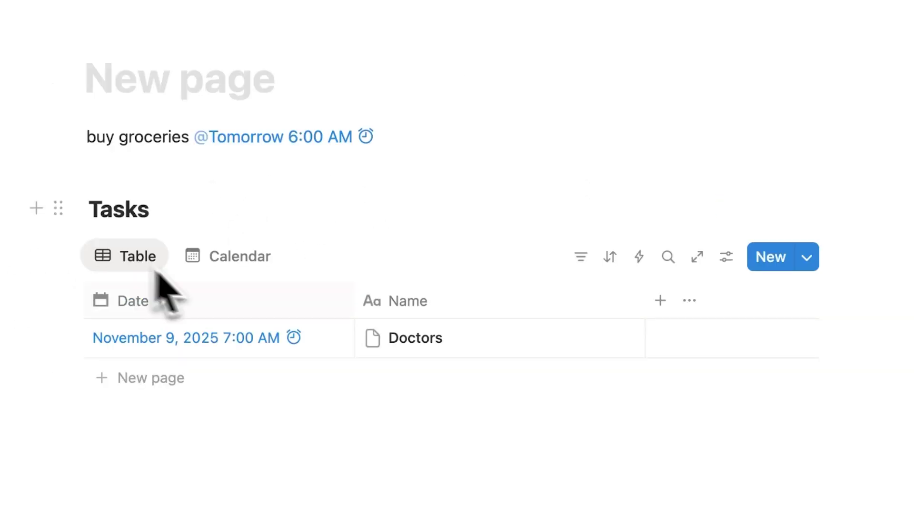
click(239, 259)
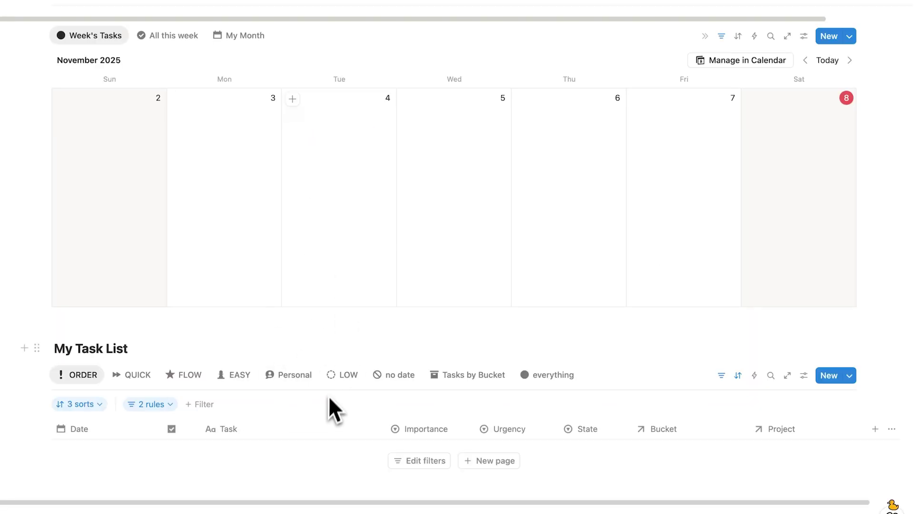
scroll(331, 408, up, 2)
click(855, 106)
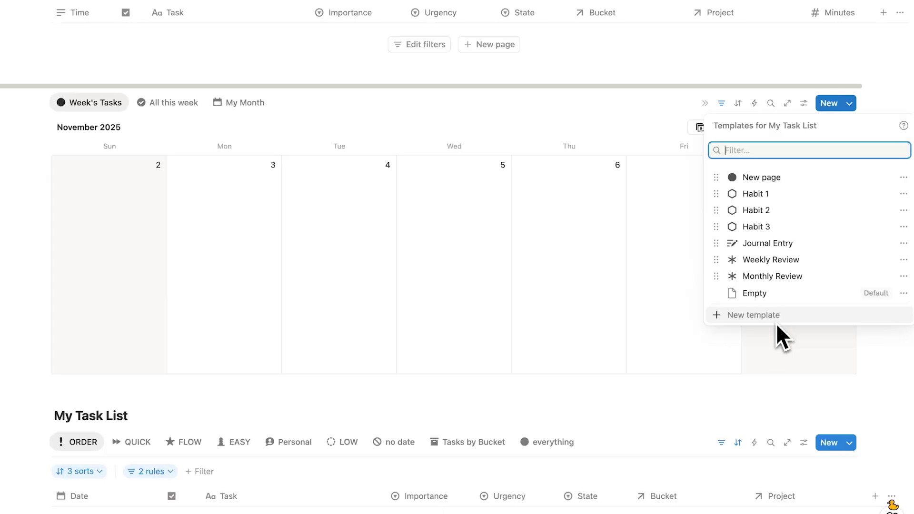
Step: Create a new task template titled 'Run Club' with Bucket set to Fitness
click(777, 322)
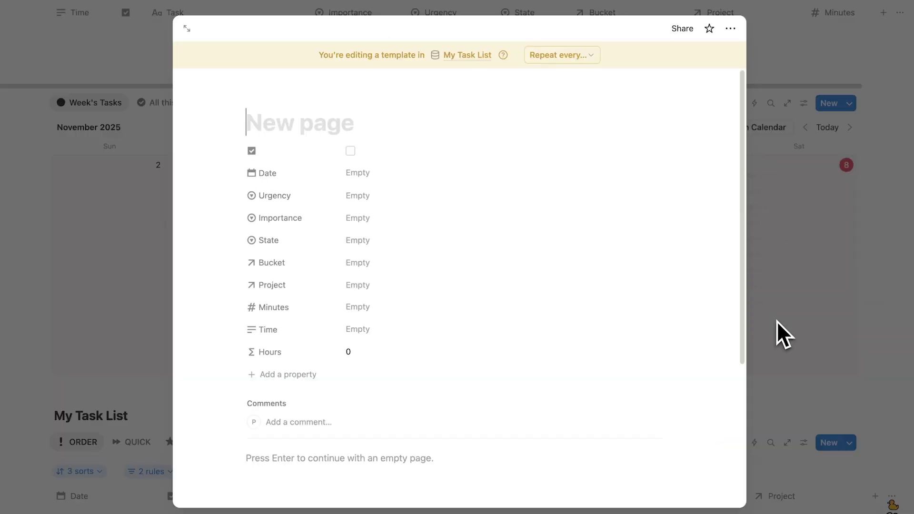
text(Run Club)
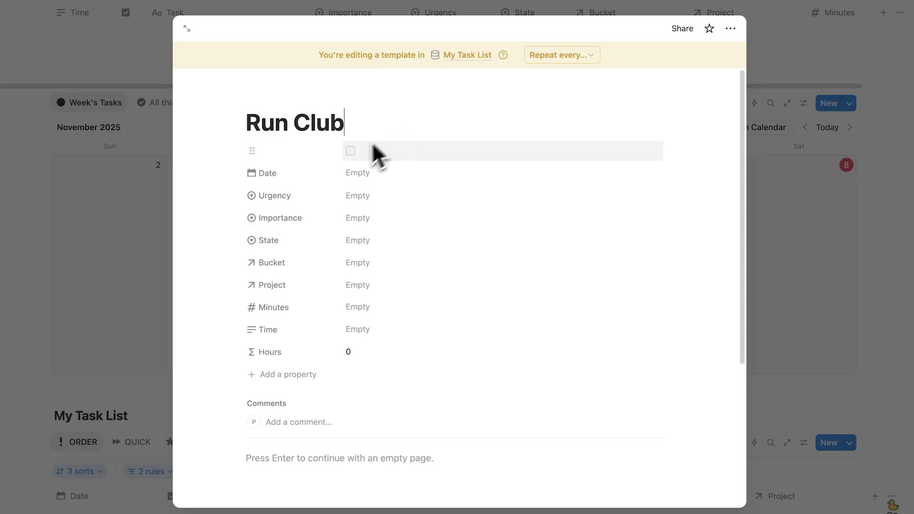
drag(345, 125, 240, 126)
click(358, 264)
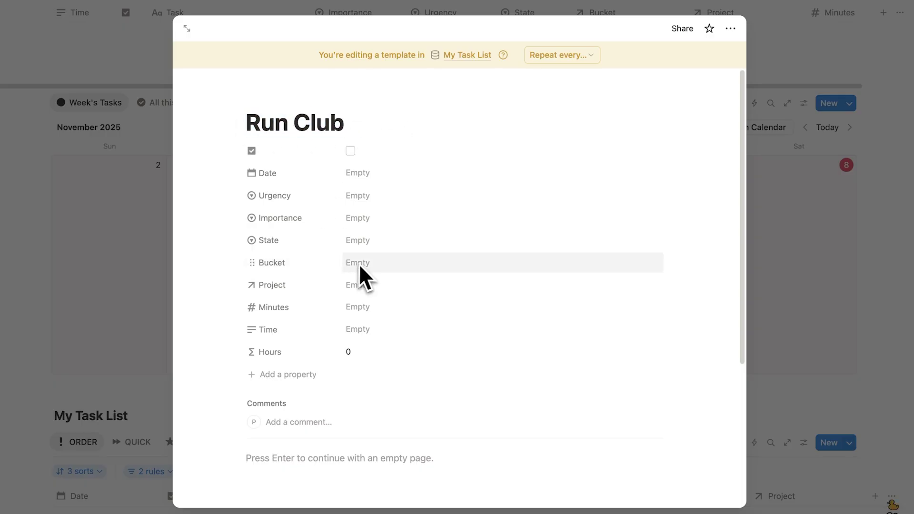
scroll(419, 384, down, 2)
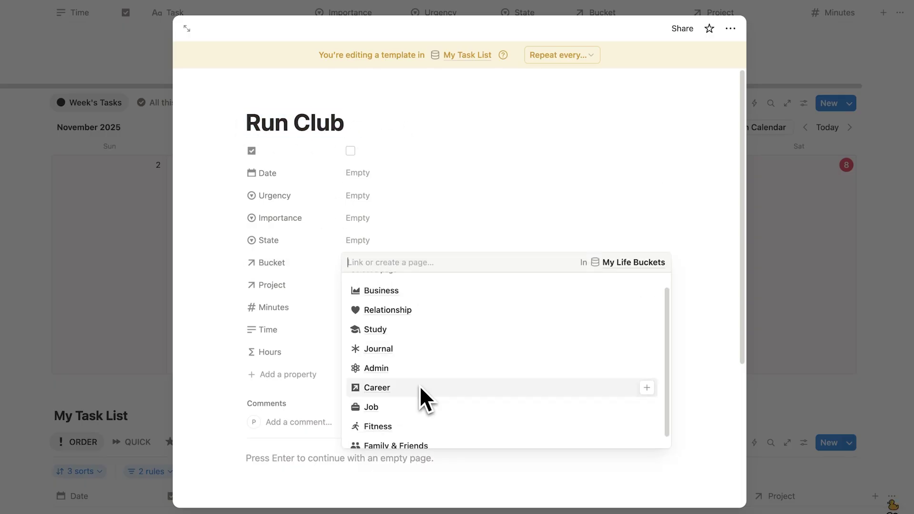
click(413, 413)
click(224, 285)
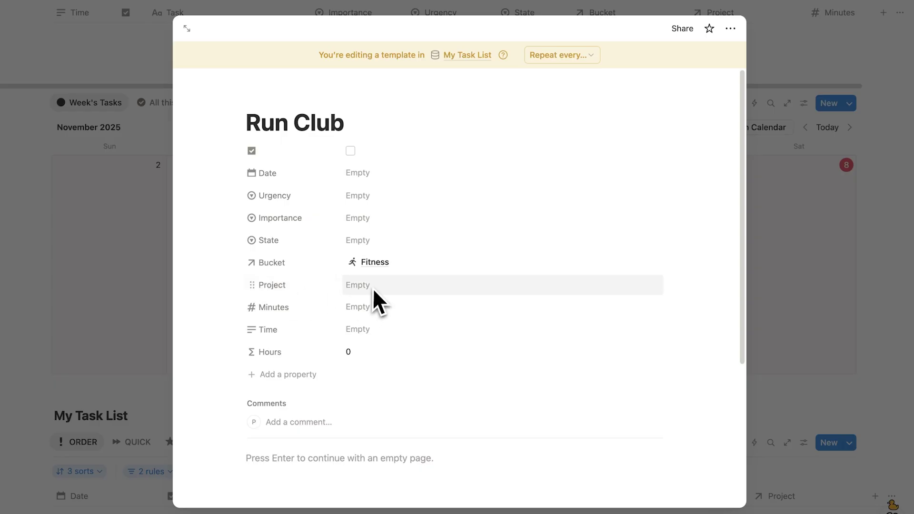
Step: Set the Run Club template's Minutes to 30 and Urgency to Habit
click(367, 311)
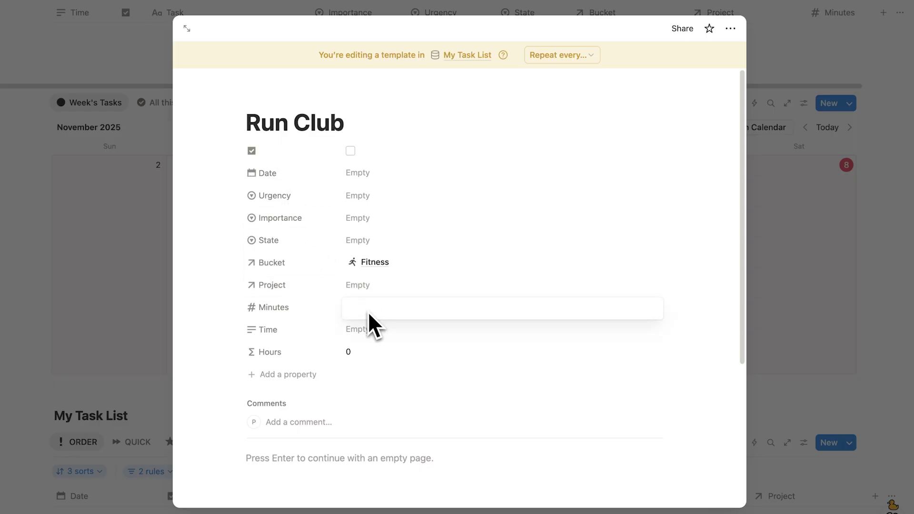
text(30)
key(Return)
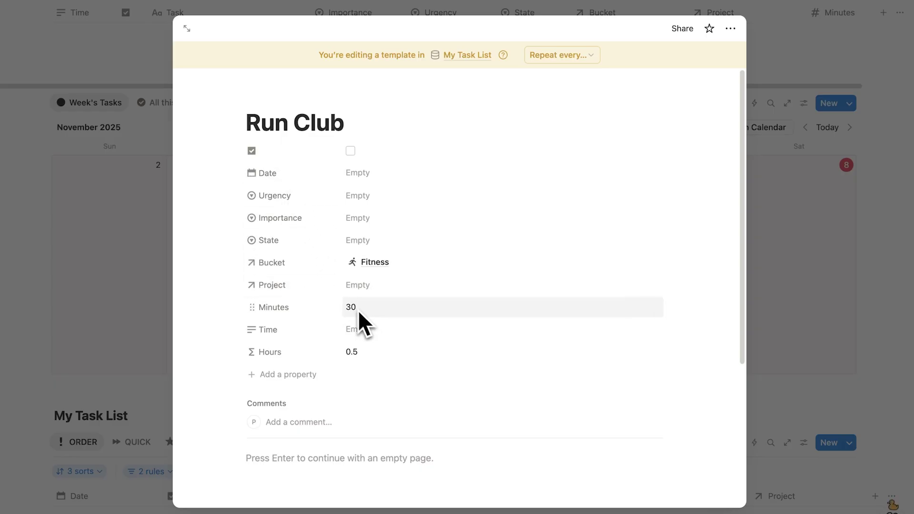
click(423, 195)
click(392, 267)
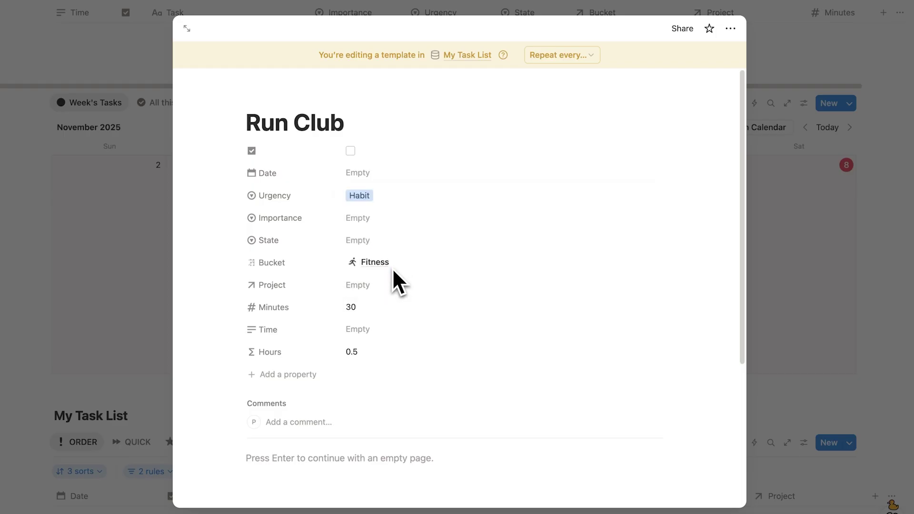
key(Escape)
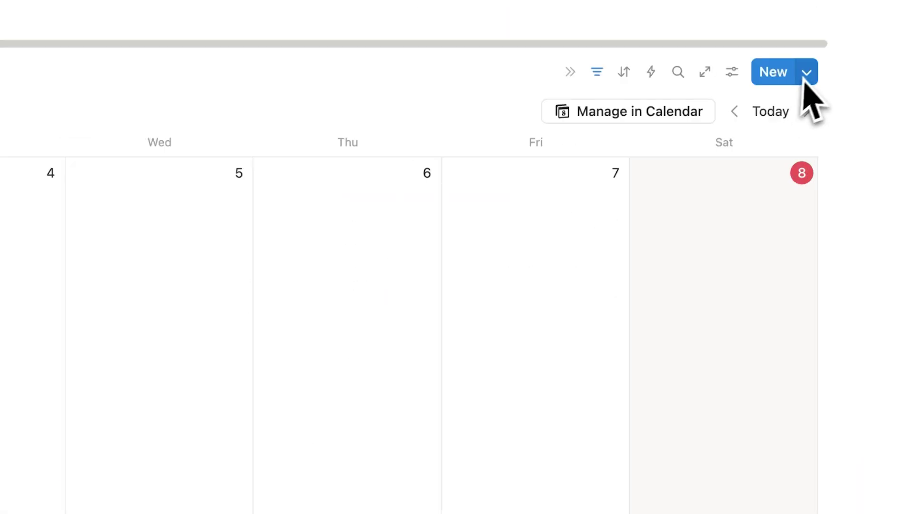
Step: Bring up the Repeat frequency choices for the Run Club template
click(849, 104)
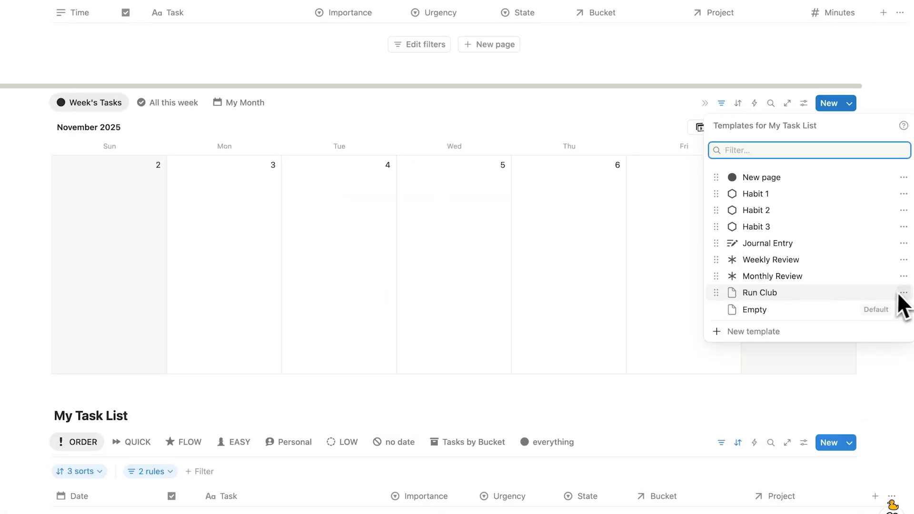
click(903, 293)
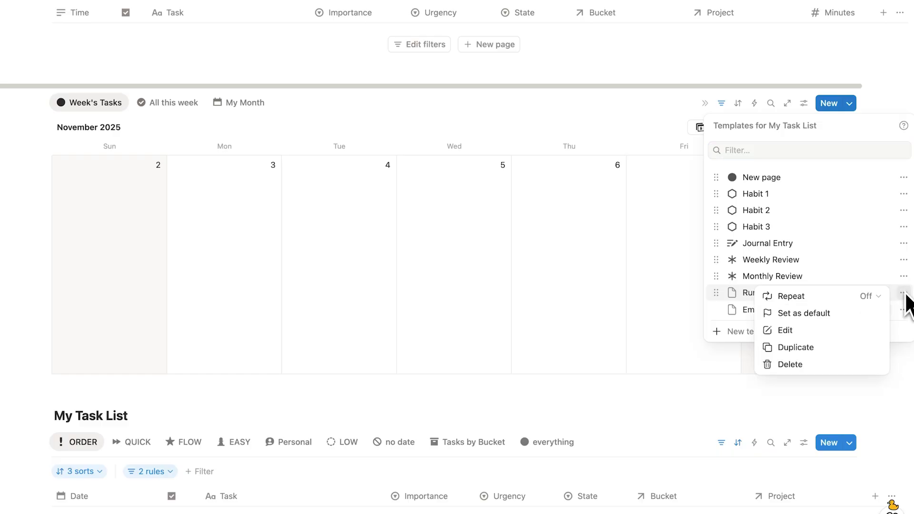
click(867, 296)
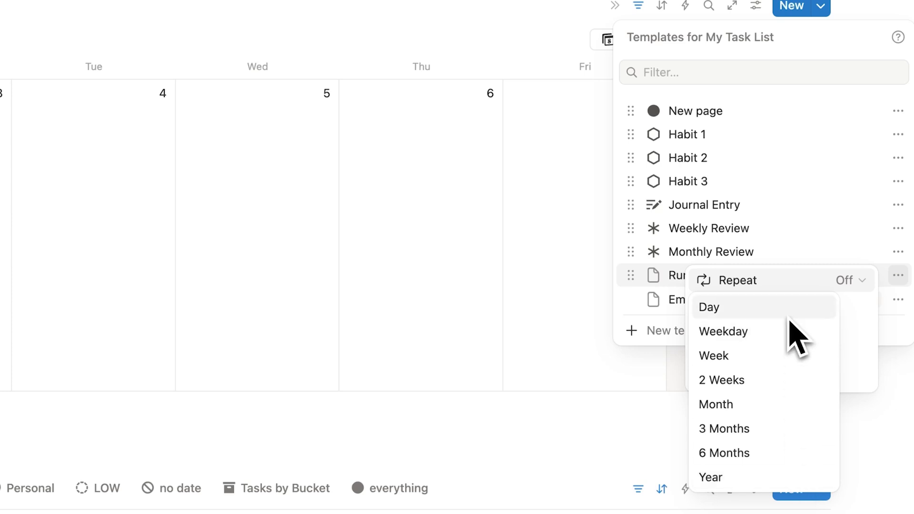
Step: Save a weekly repeat for Run Club on Sunday only, around midnight
click(776, 357)
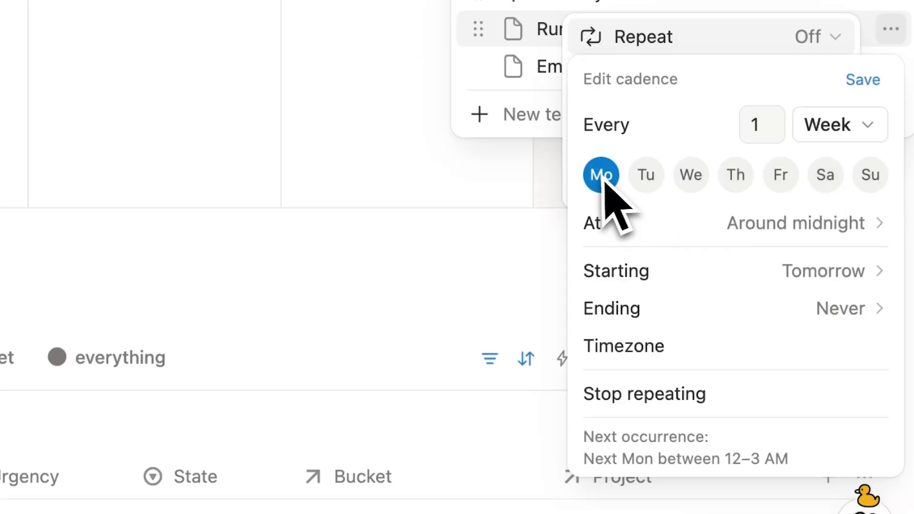
click(748, 370)
click(698, 181)
click(601, 178)
click(646, 175)
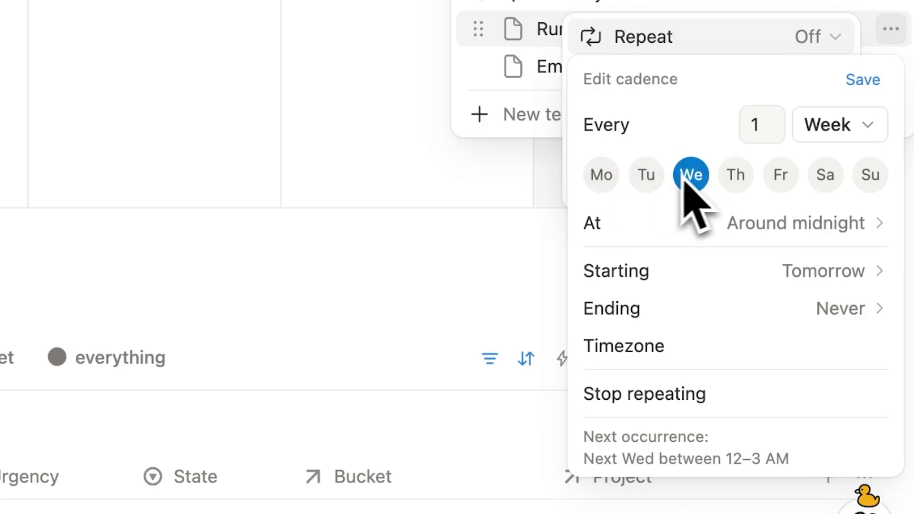
click(869, 176)
click(692, 176)
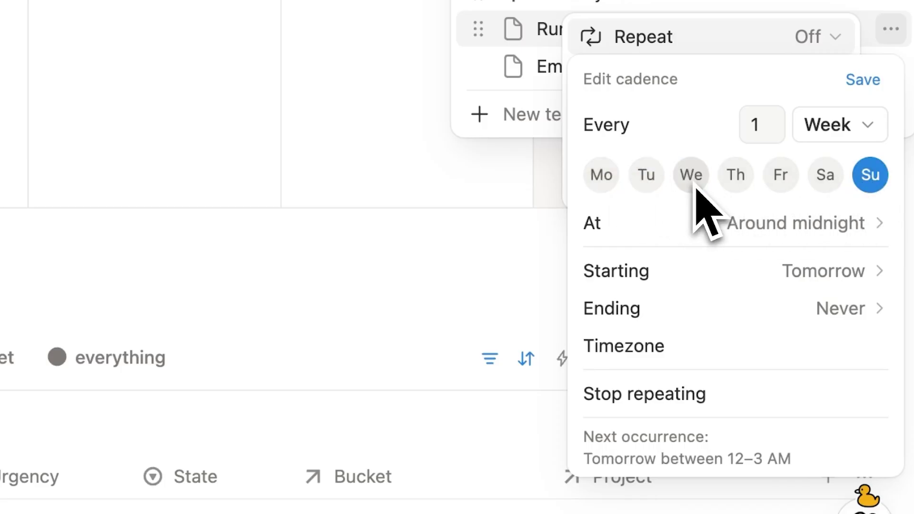
click(756, 238)
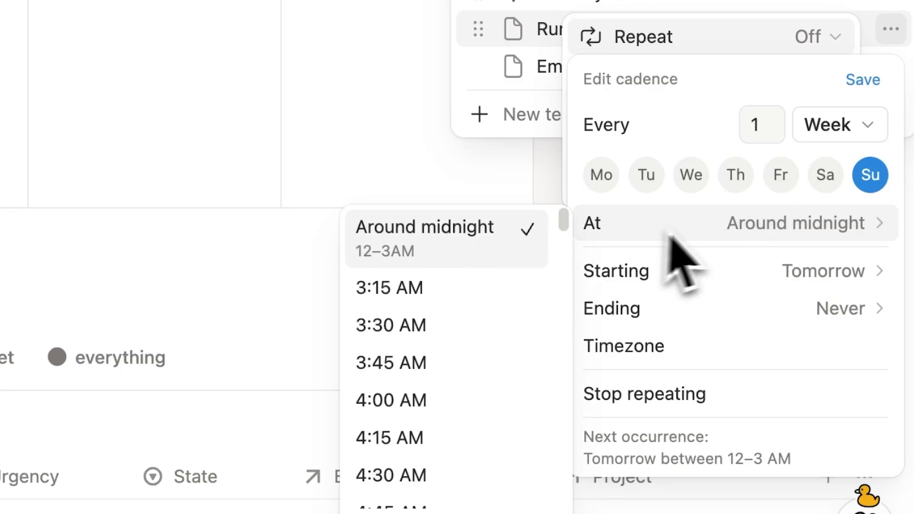
click(700, 229)
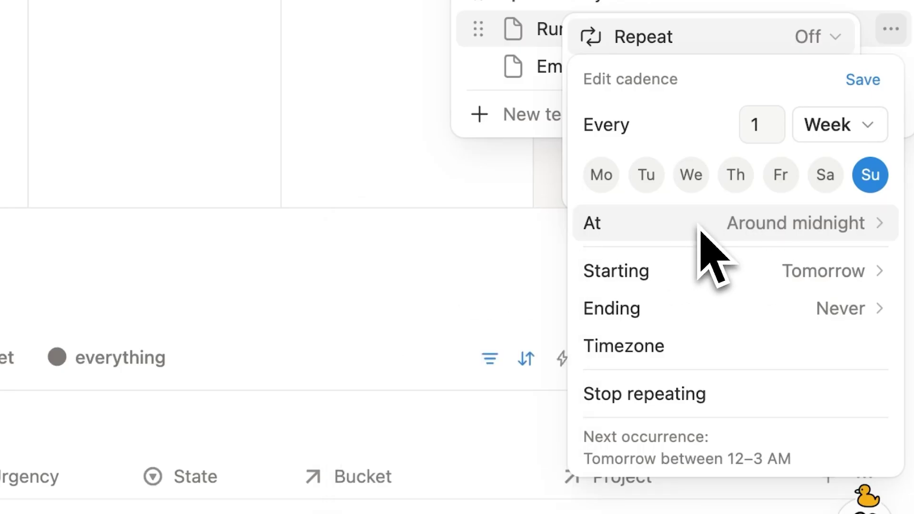
click(867, 88)
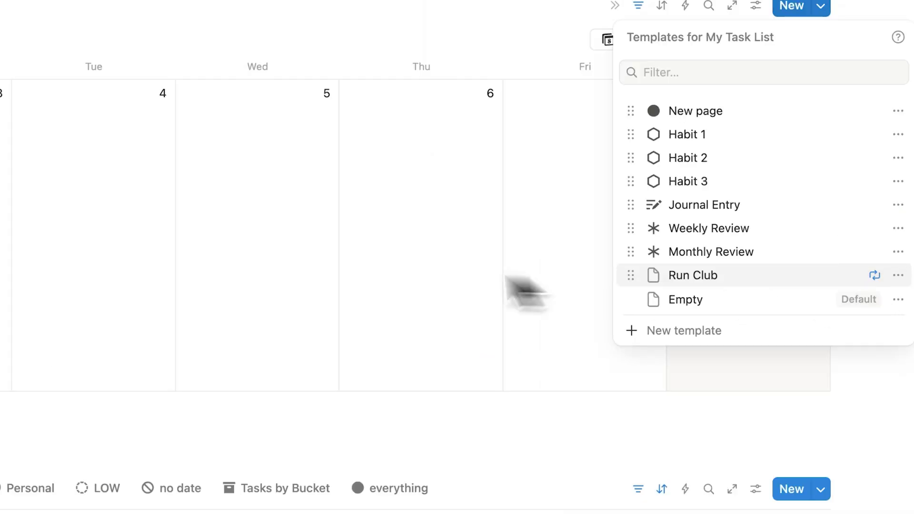
Step: Check the new Run Club task on Sunday, November 9 in the calendar
click(64, 187)
click(343, 225)
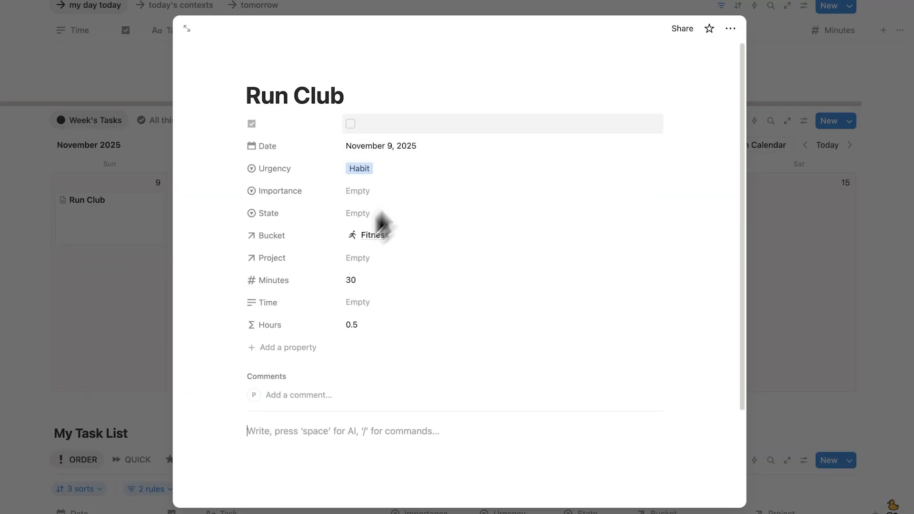
click(159, 259)
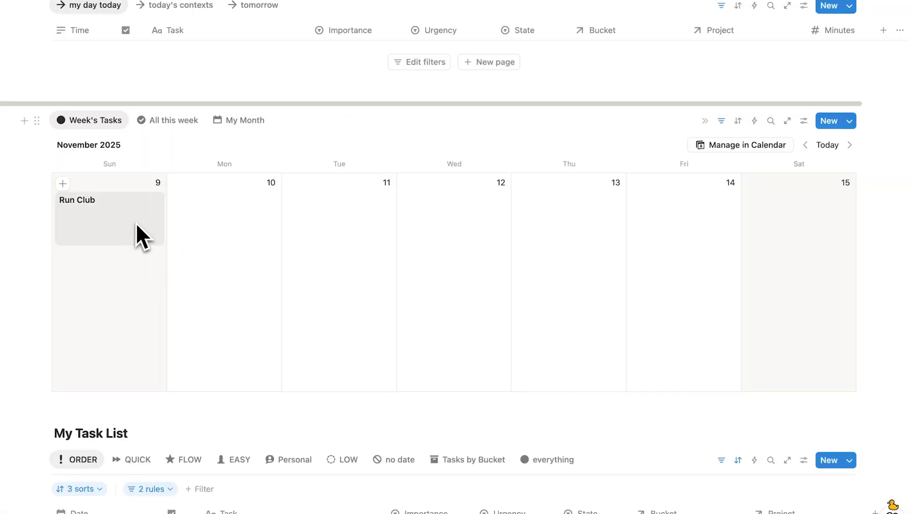